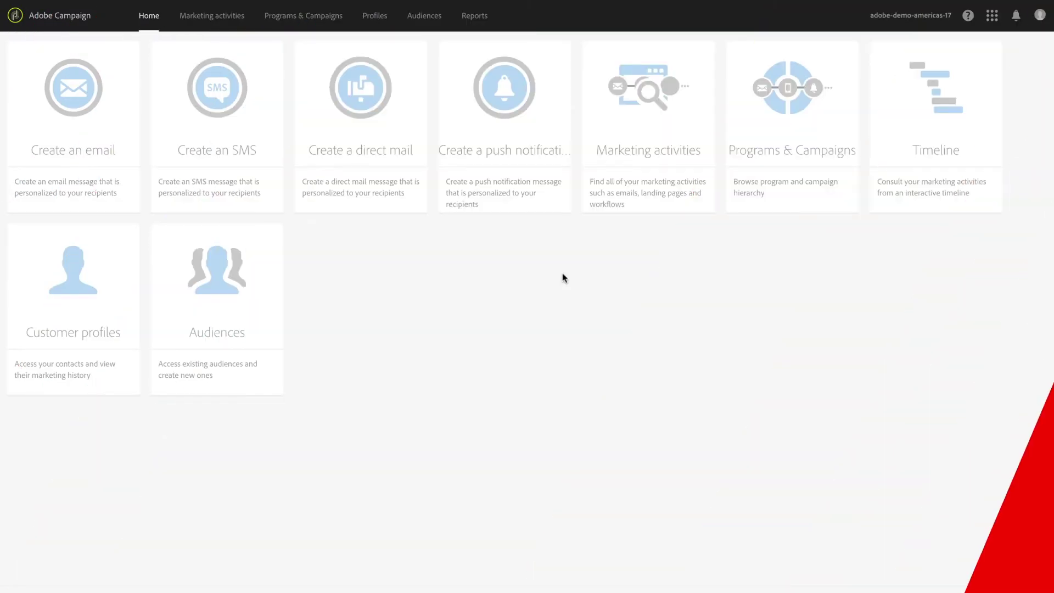
Step: Open the Cross-channel Birthday Campaign workflow in the Retention Campaigns (PRG1) program
click(781, 111)
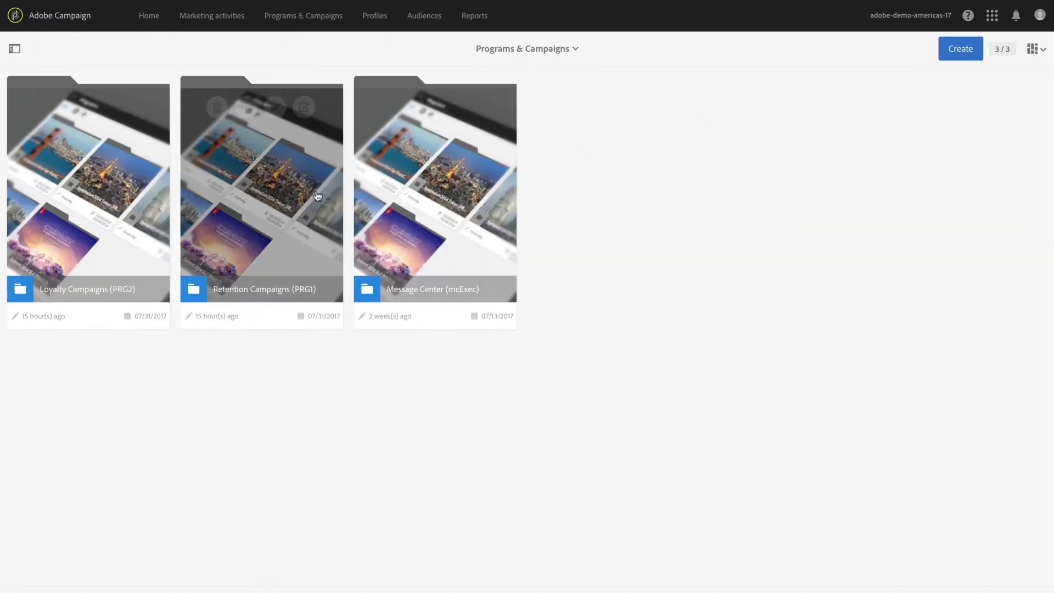
click(260, 198)
click(298, 197)
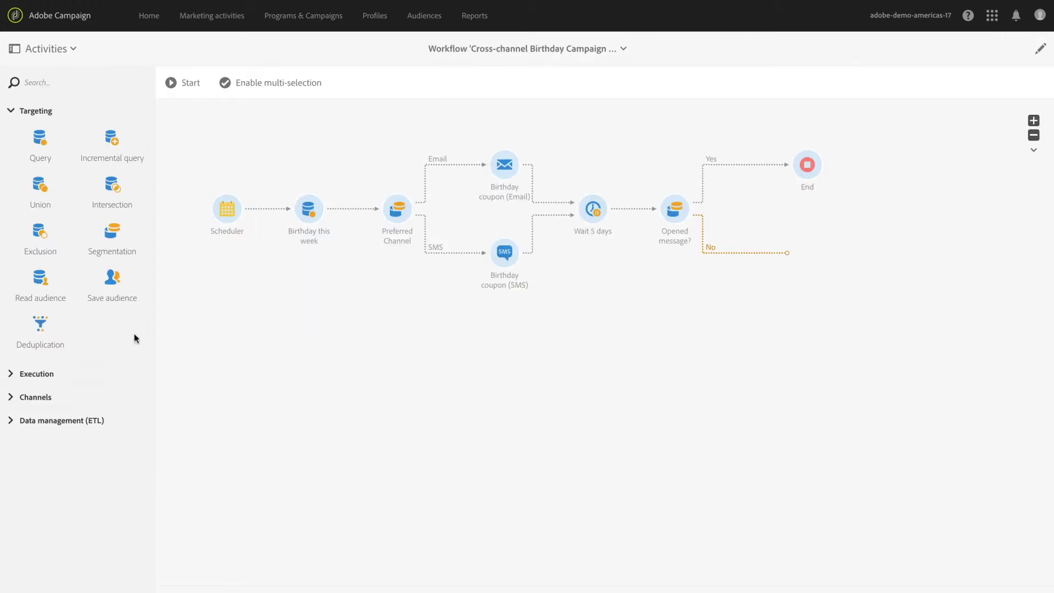
Step: Add a Coupon Reminder email on the No branch, save, and open Loyalty Card Promotion
click(61, 398)
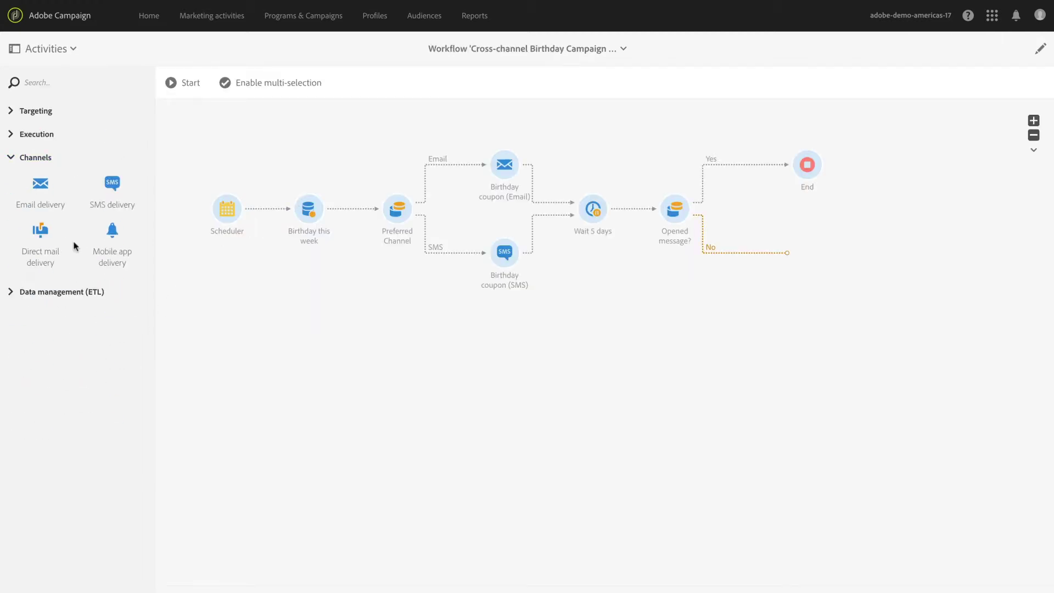
drag(39, 182, 795, 260)
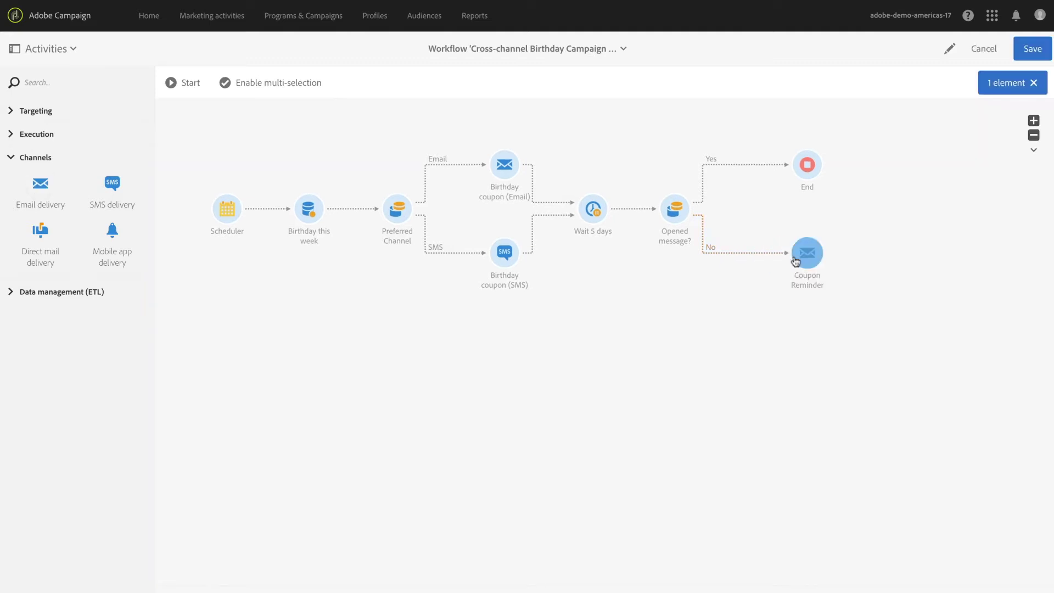
click(1021, 48)
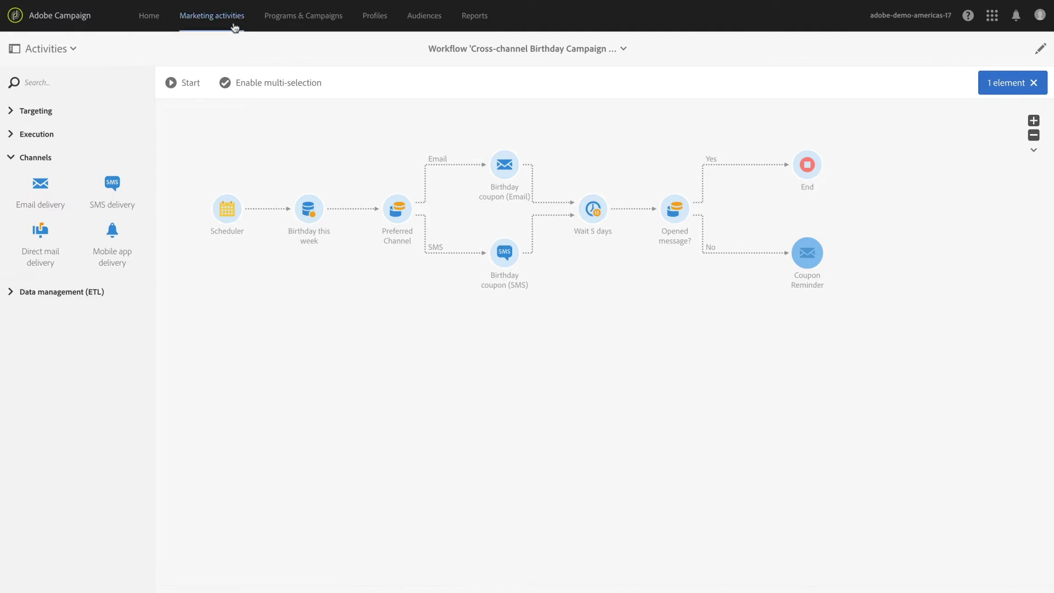
click(212, 16)
click(424, 197)
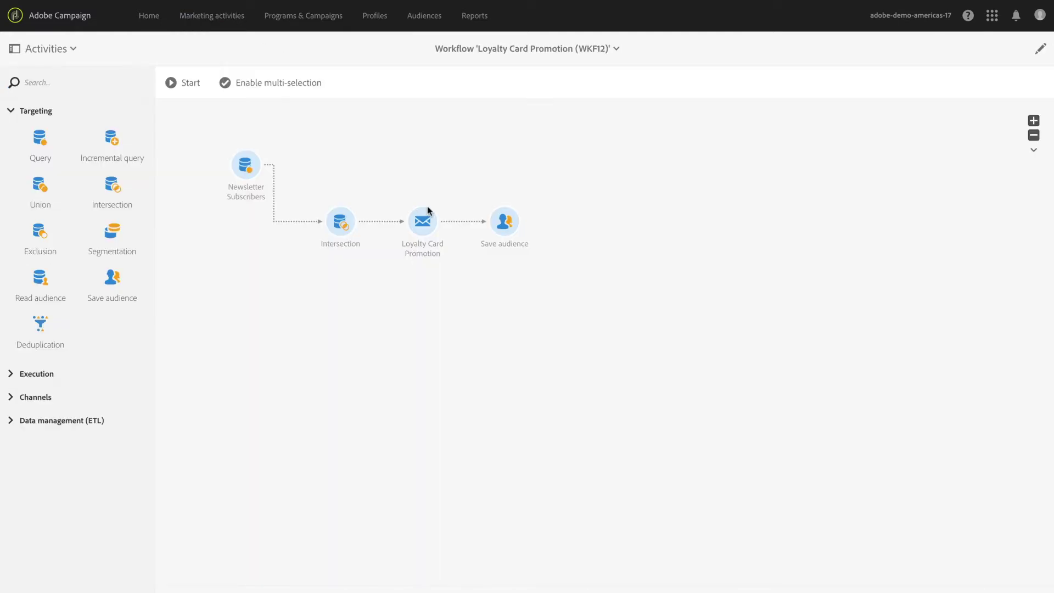
Step: Place a Read audience activity and set its audience to Online Browsers
drag(40, 278, 260, 308)
double_click(263, 309)
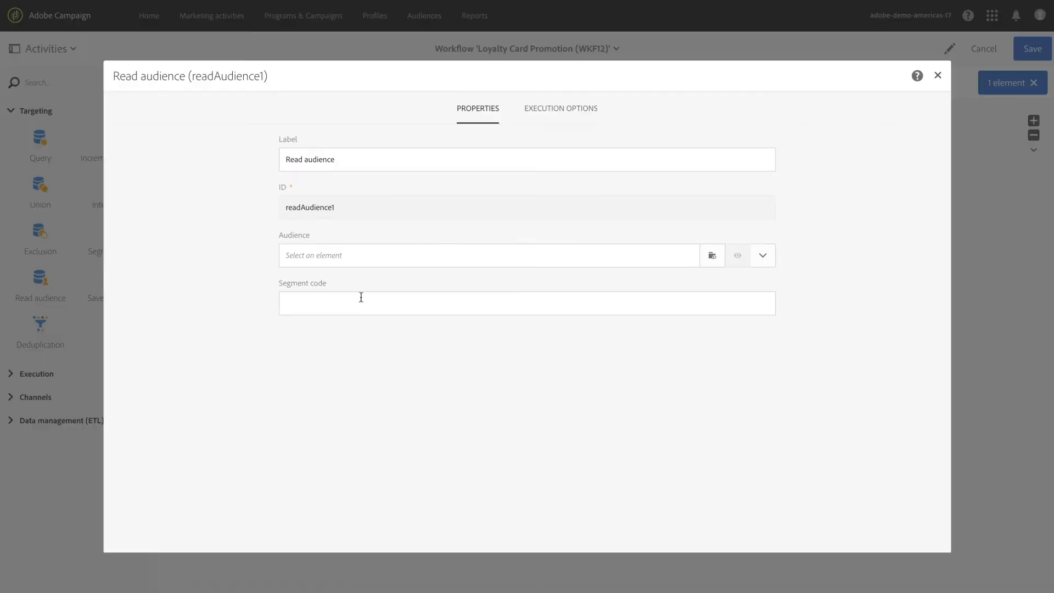
click(765, 259)
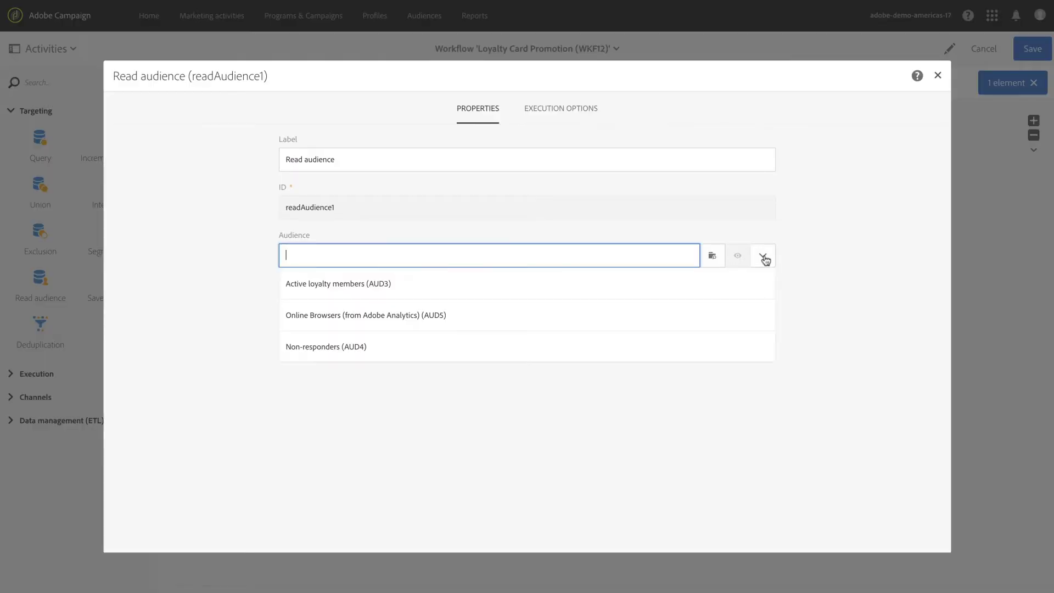
click(754, 311)
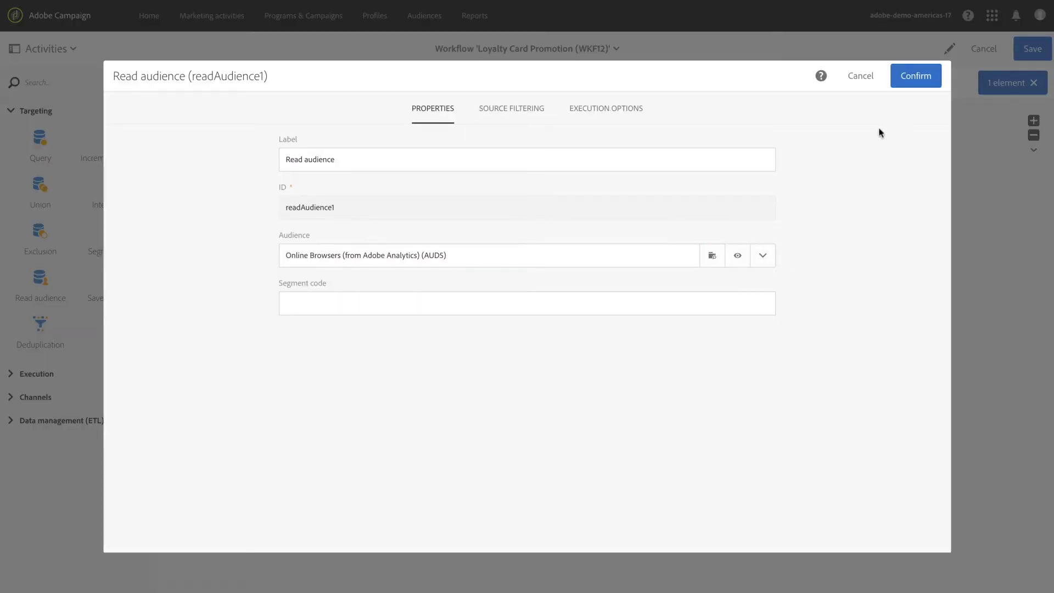
click(914, 75)
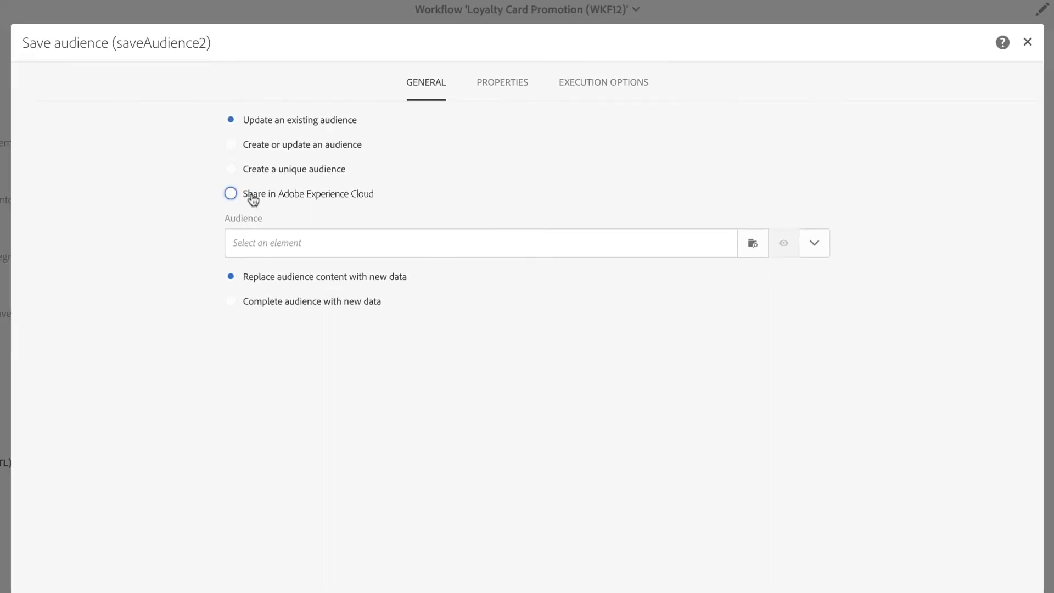
Step: Share Loyalty Candidates in Adobe Experience Cloud with Recipient - Visitor ID as data source
click(251, 196)
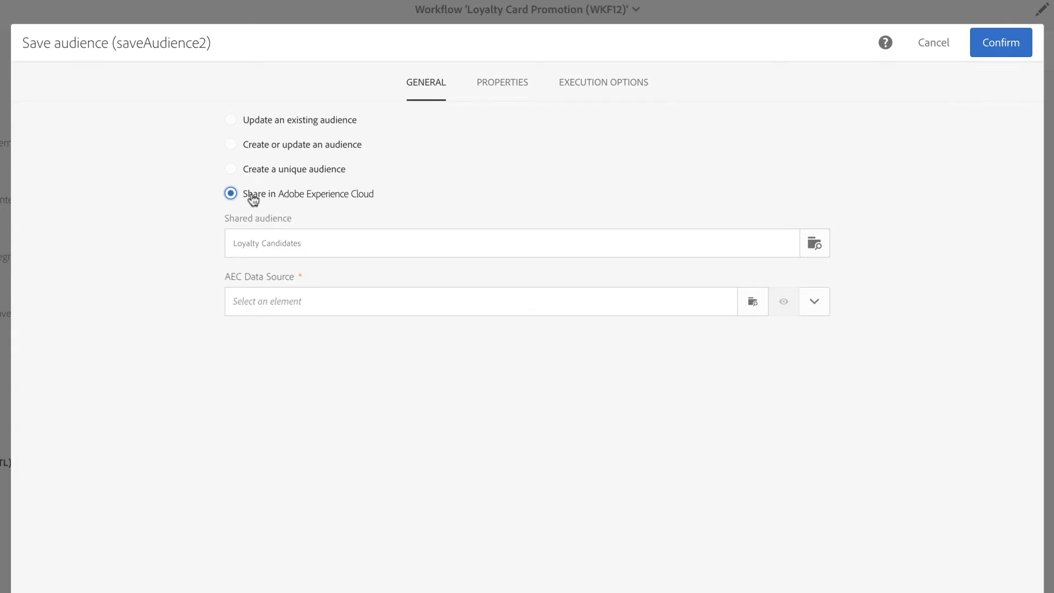
click(275, 247)
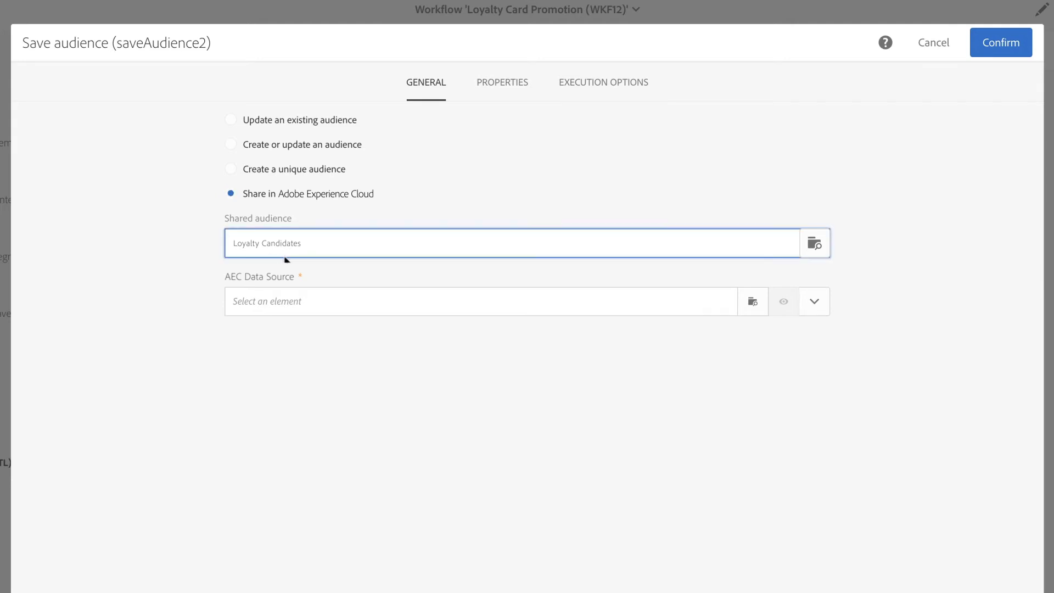
click(812, 303)
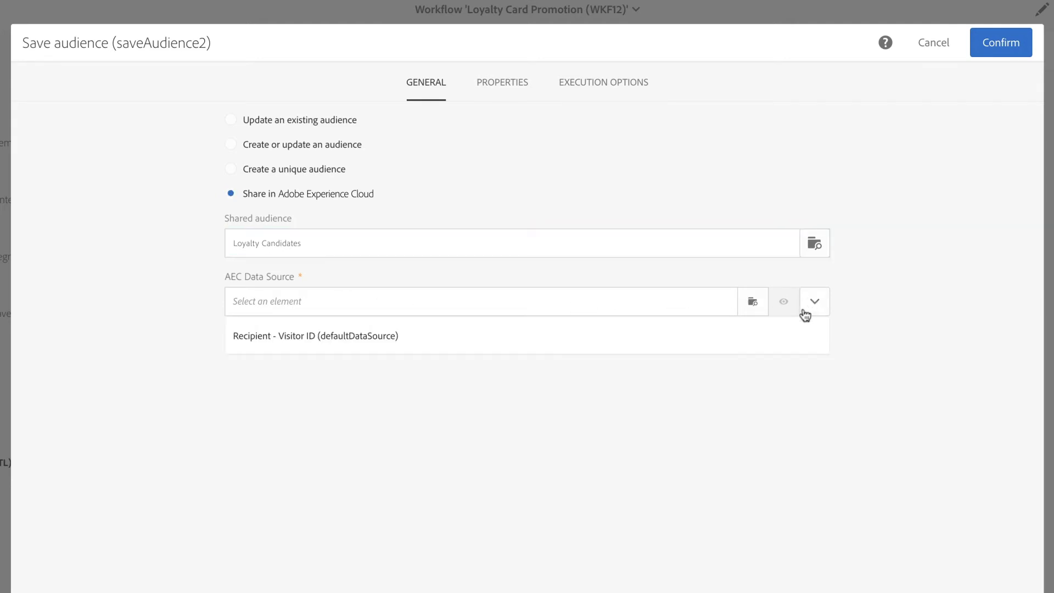
click(800, 338)
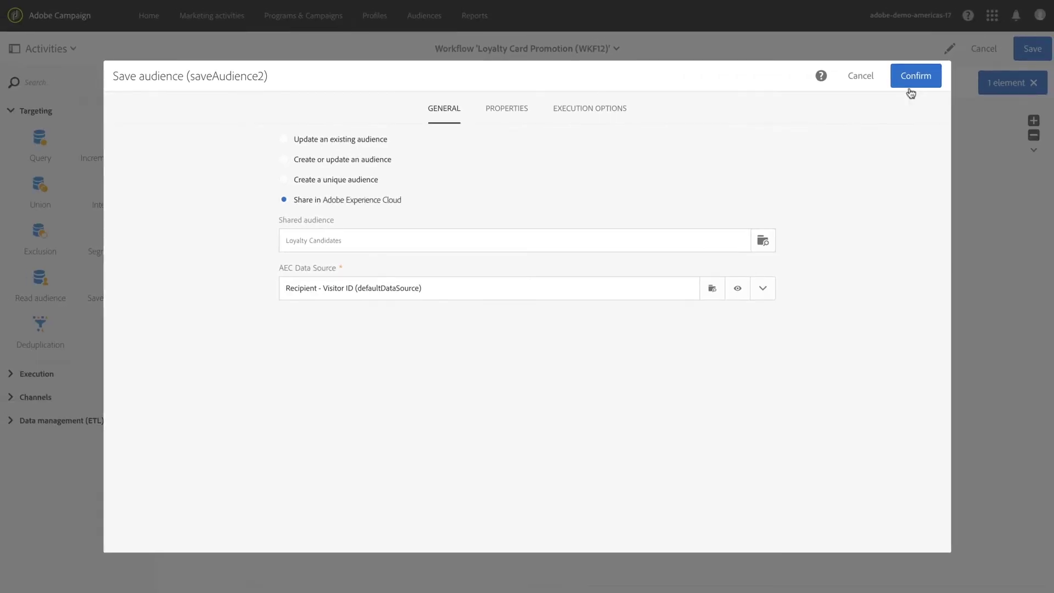
click(917, 76)
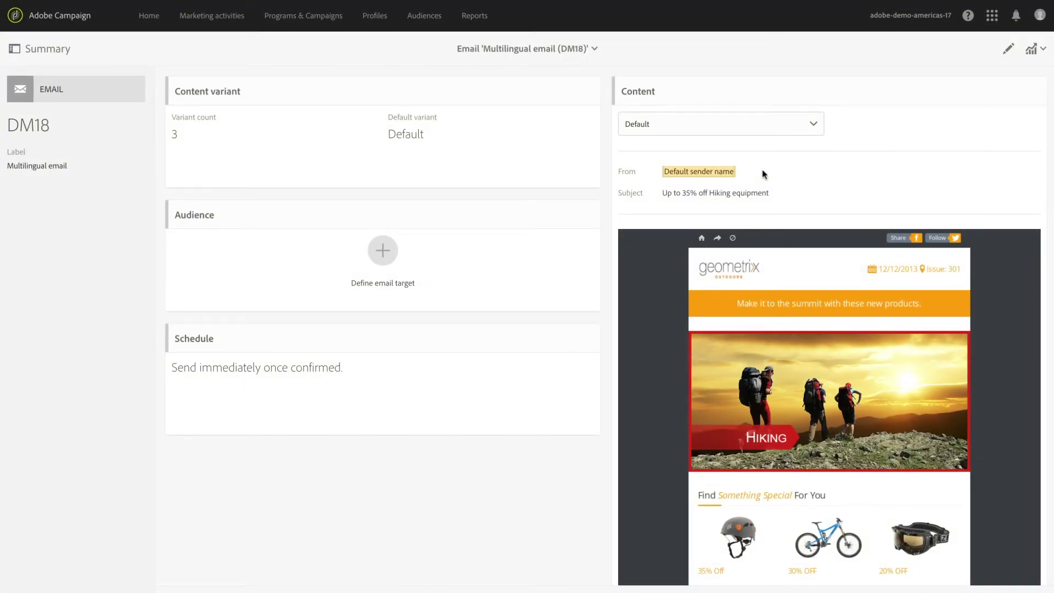
Step: Switch the Multilingual email content preview to the French - France variant
click(819, 371)
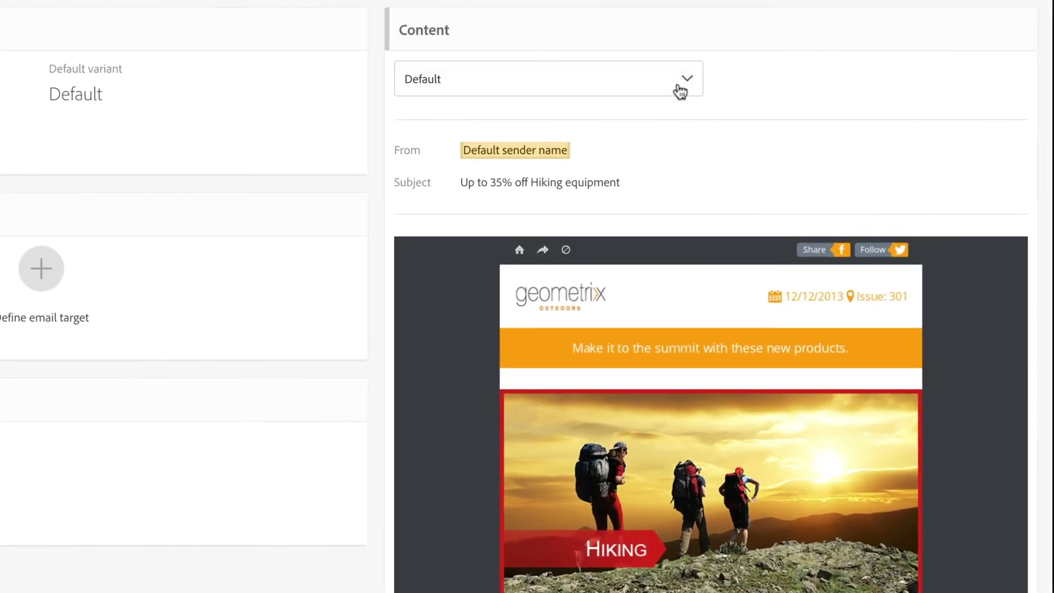
click(814, 124)
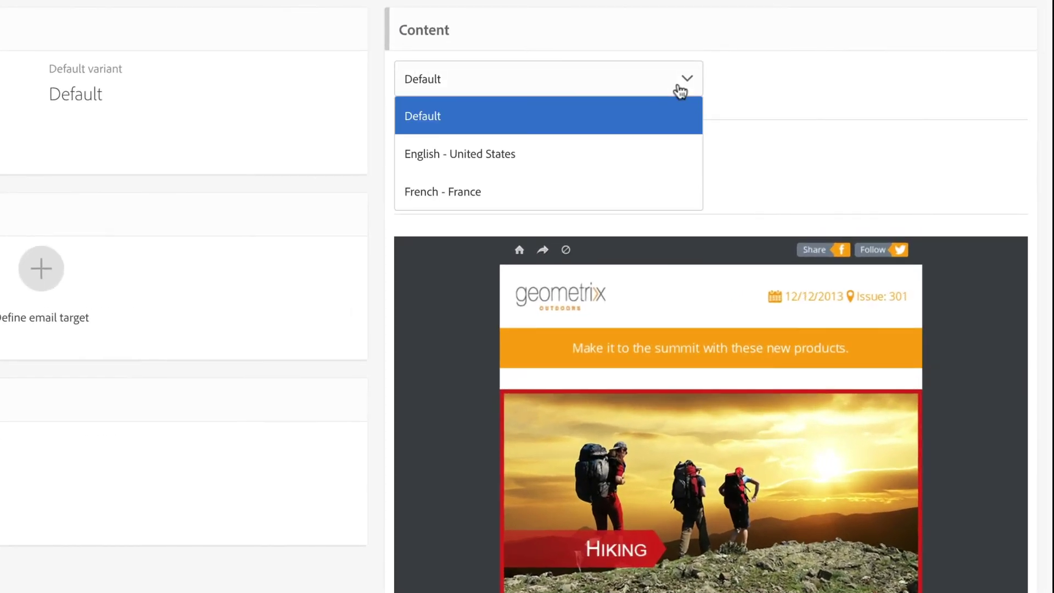
click(678, 188)
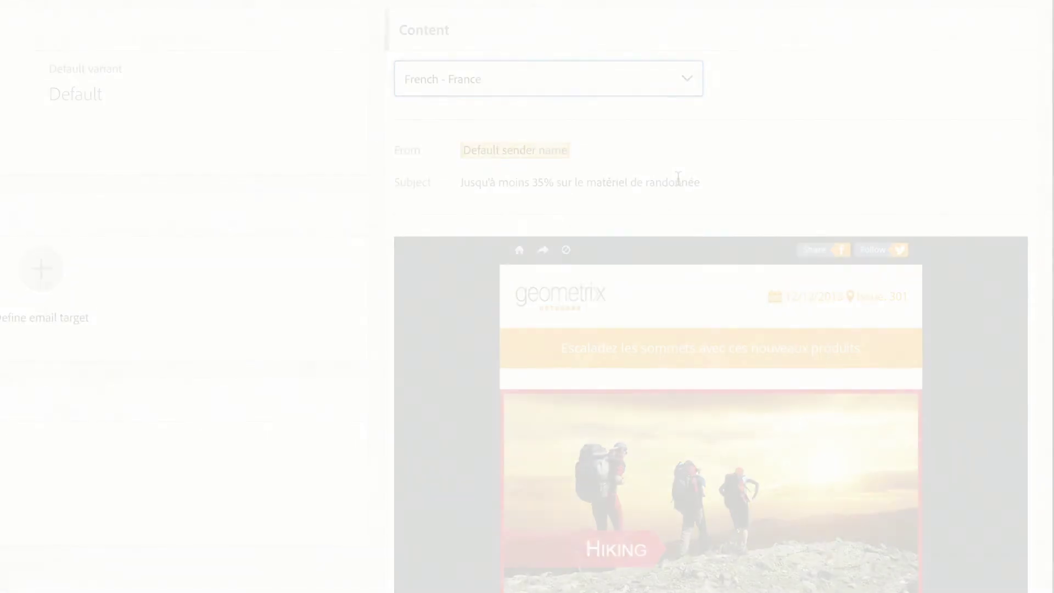
text(Offers for your Birthday!)
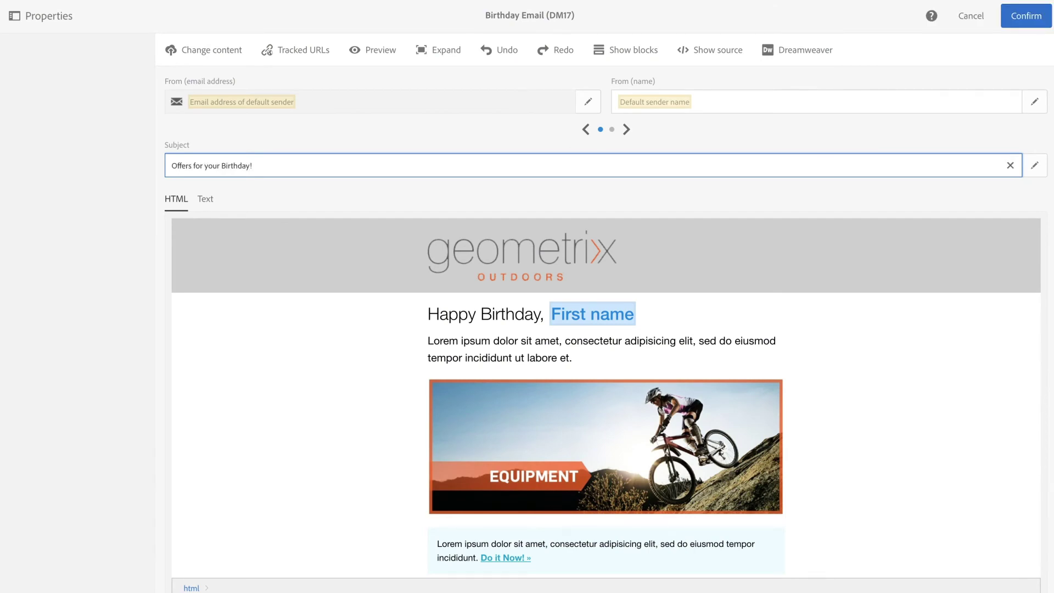
Step: Go to the second subject variant to enter 'Celebrate your birthday with us'
click(625, 129)
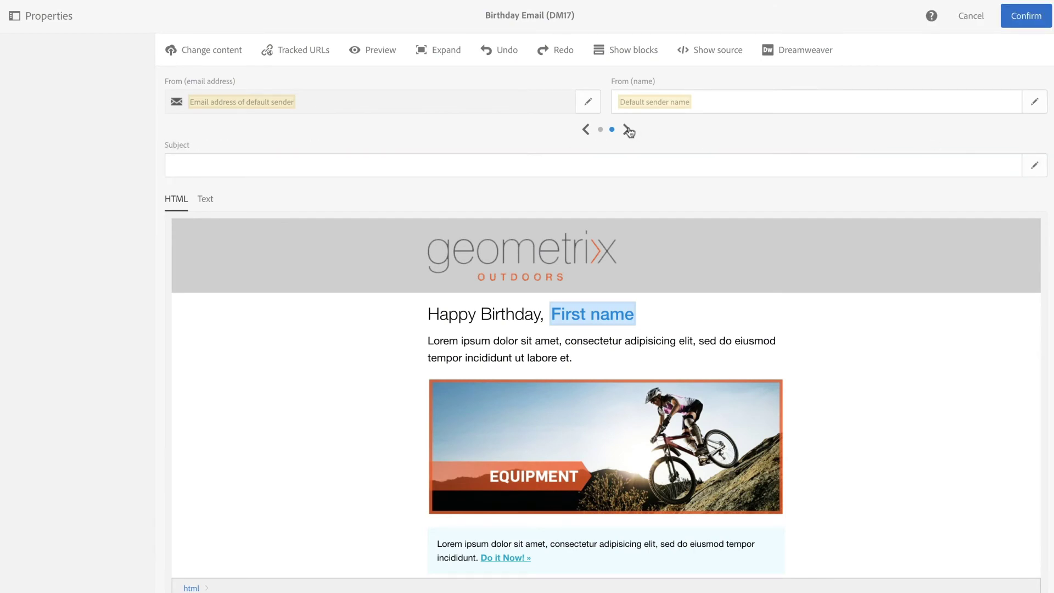
click(631, 163)
text(Celebrate your birthday with us)
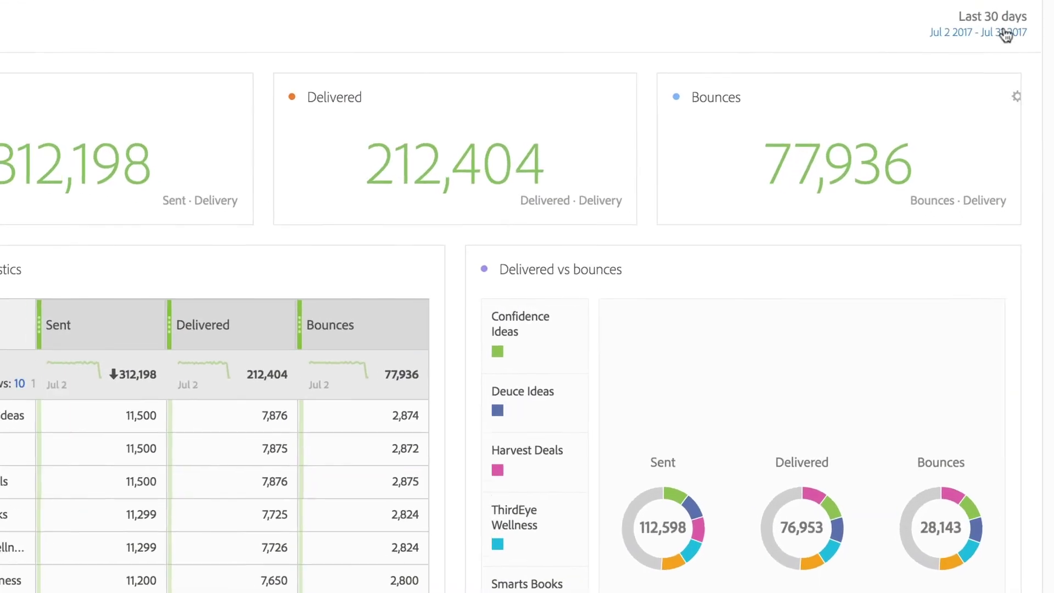
Step: Apply the Last 60 days preset to the Delivery summary report's date range
click(1005, 41)
click(1026, 342)
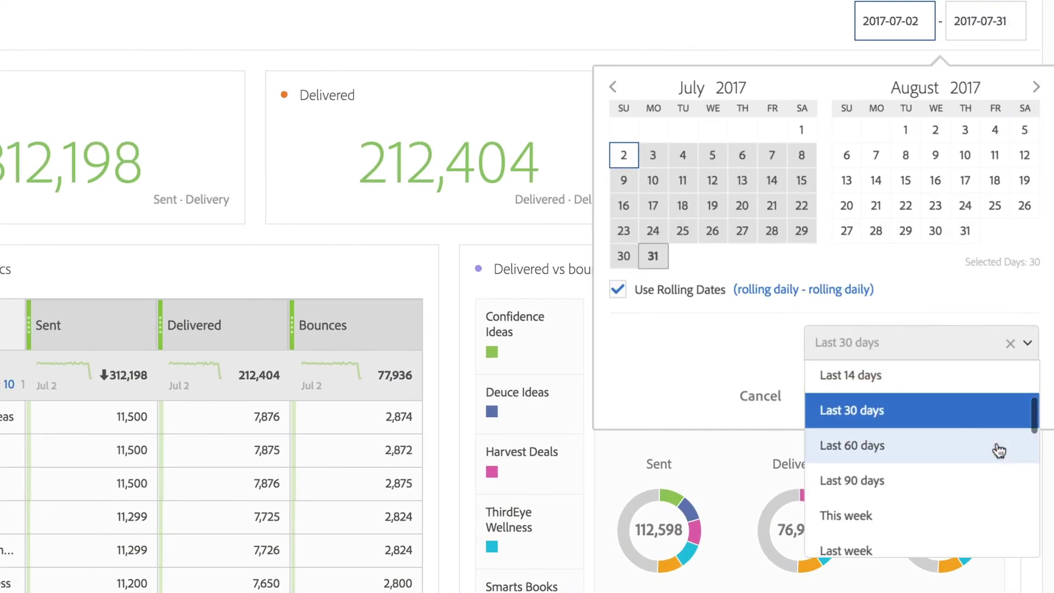
click(997, 447)
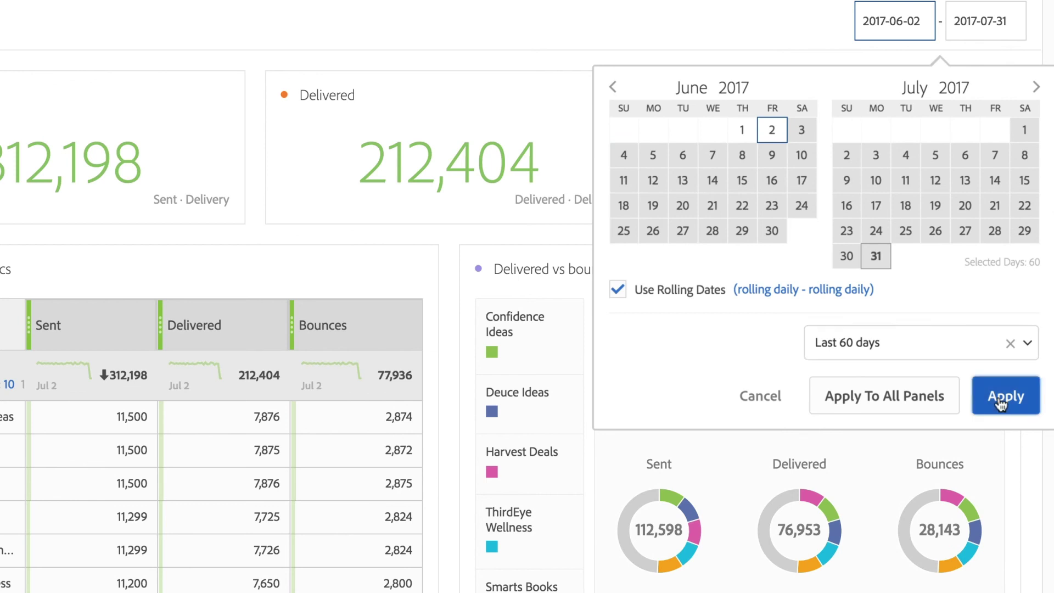
click(1001, 401)
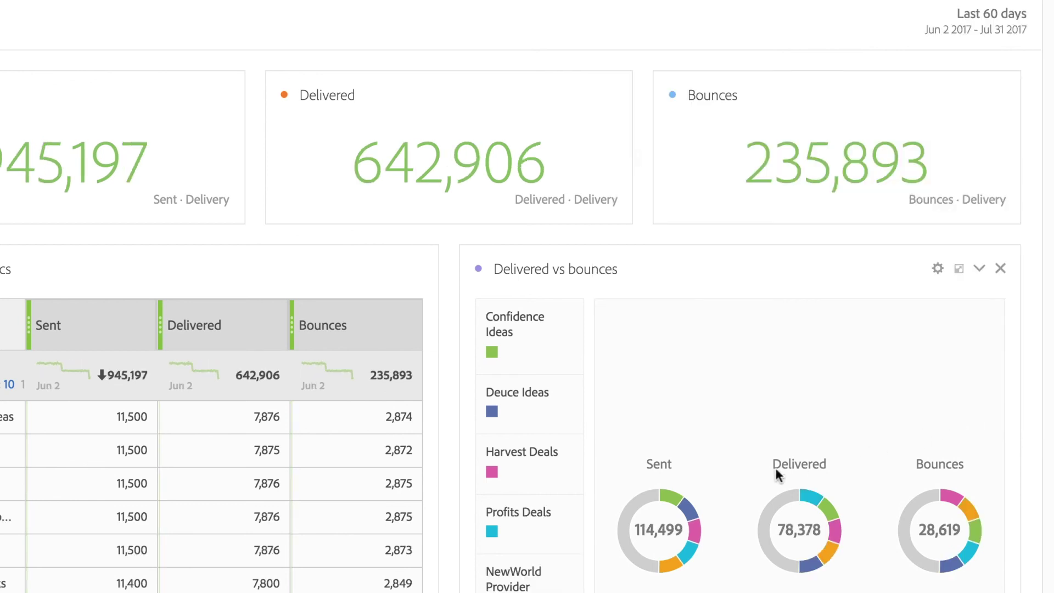